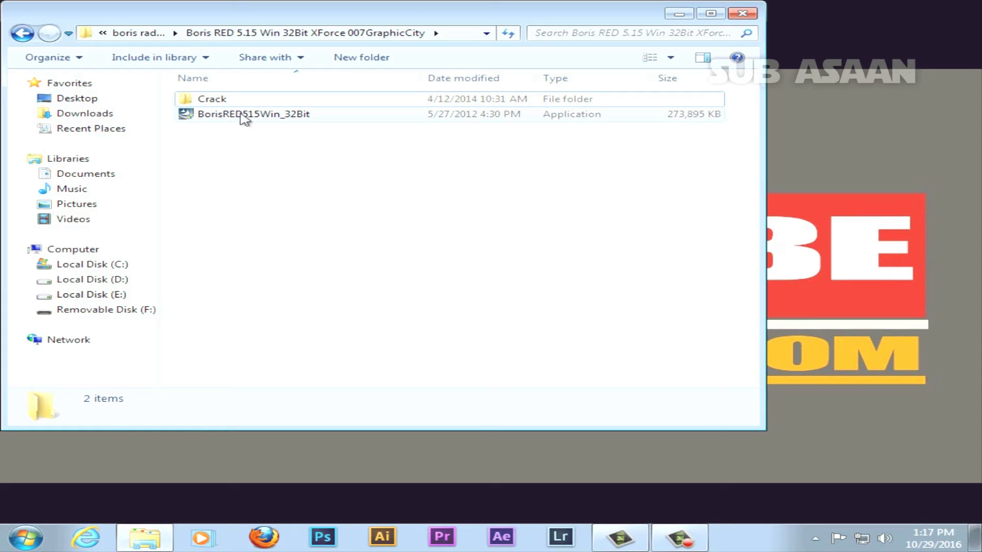
Step: Launch the BorisRED515Win_32Bit installer, accept the license terms and continue to the customer information
double_click(242, 116)
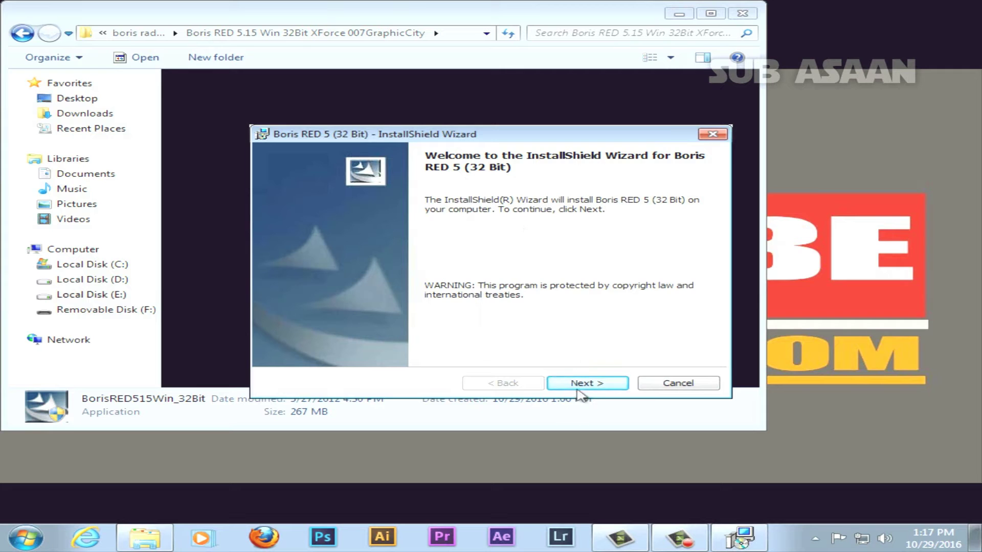
left_click(583, 385)
left_click(267, 331)
left_click(565, 388)
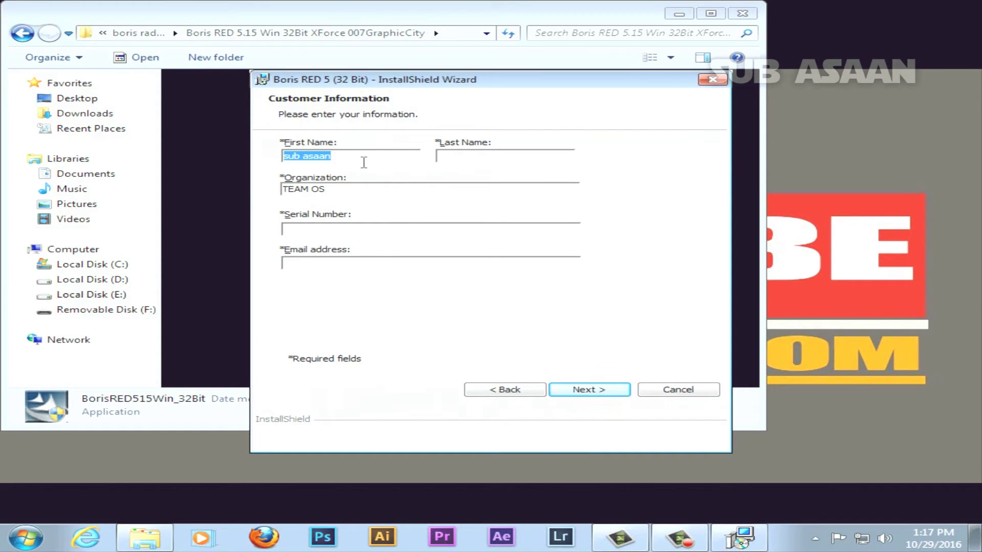
Step: Enter the customer's last name in the installer's customer information
left_click(451, 156)
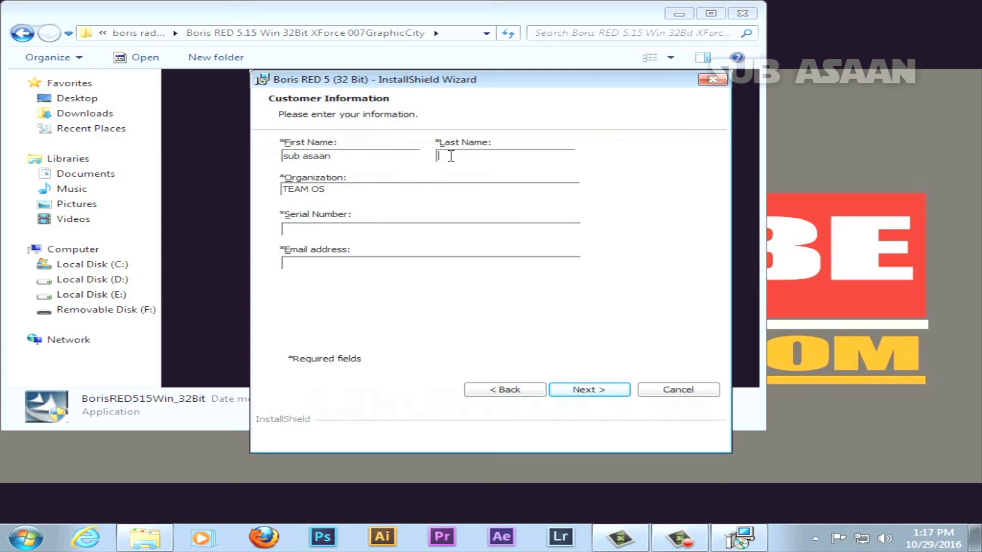
type("baloch")
left_click(314, 230)
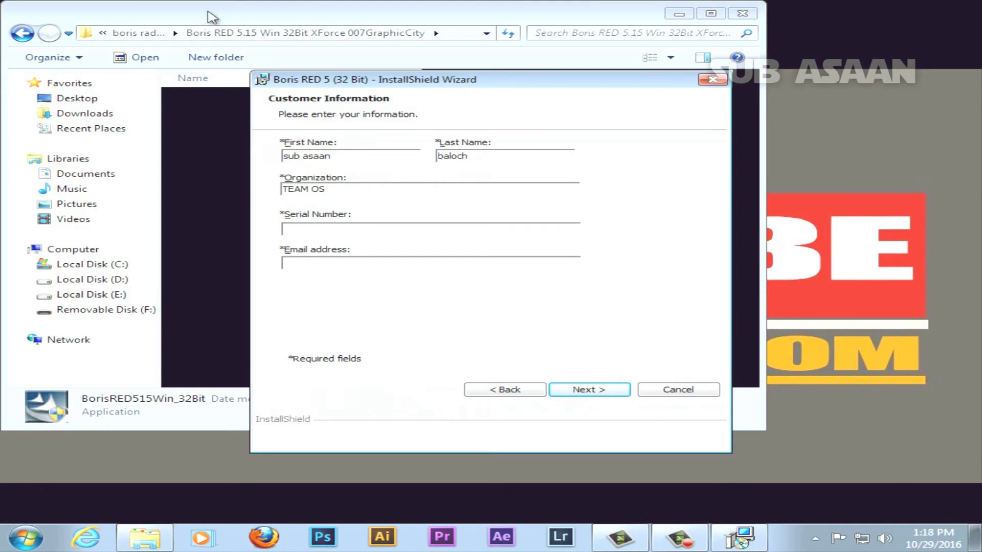
Step: Run xforce from the Crack folder, generate a serial number, copy it and quit the keymaker
left_click(212, 15)
double_click(211, 99)
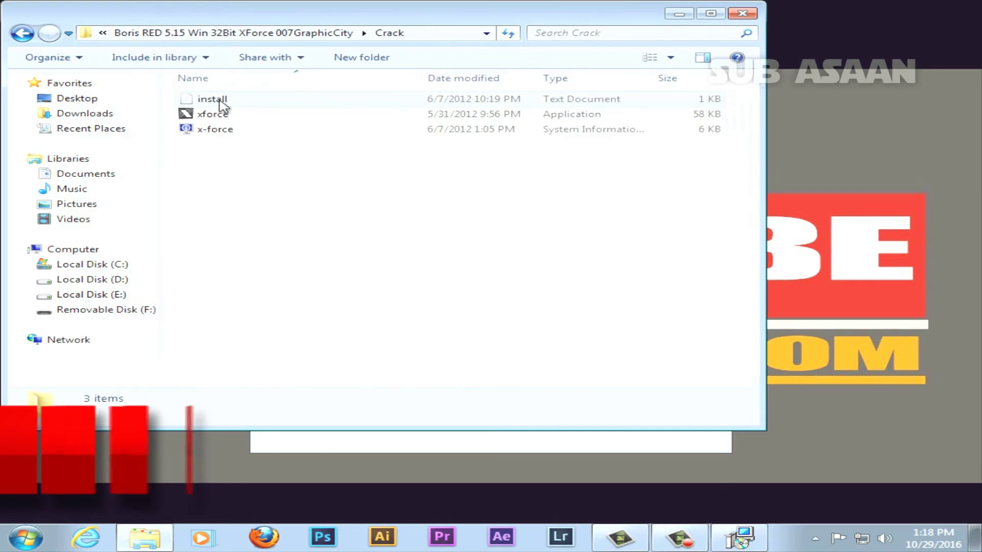
double_click(214, 116)
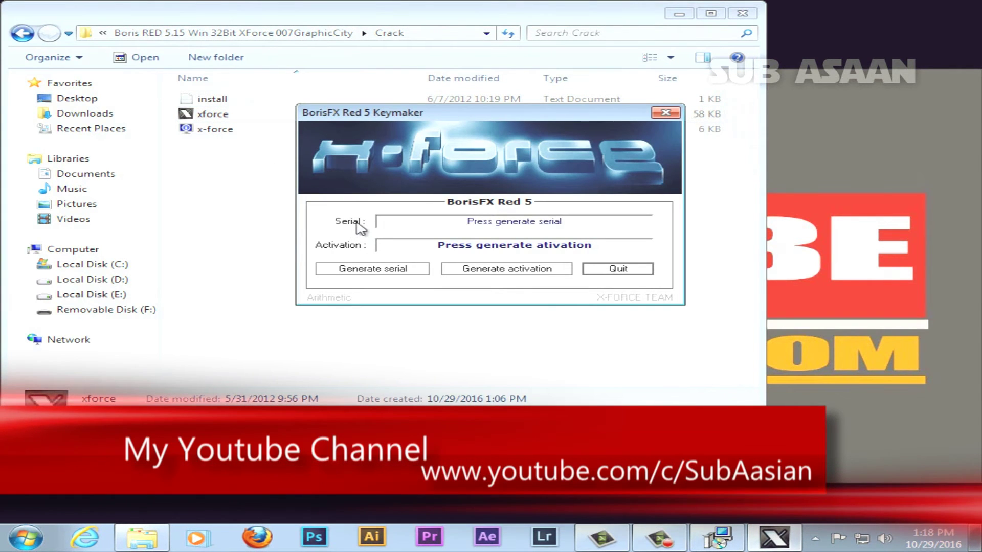
left_click(376, 274)
left_click_drag(583, 221, 459, 221)
right_click(486, 221)
left_click(530, 265)
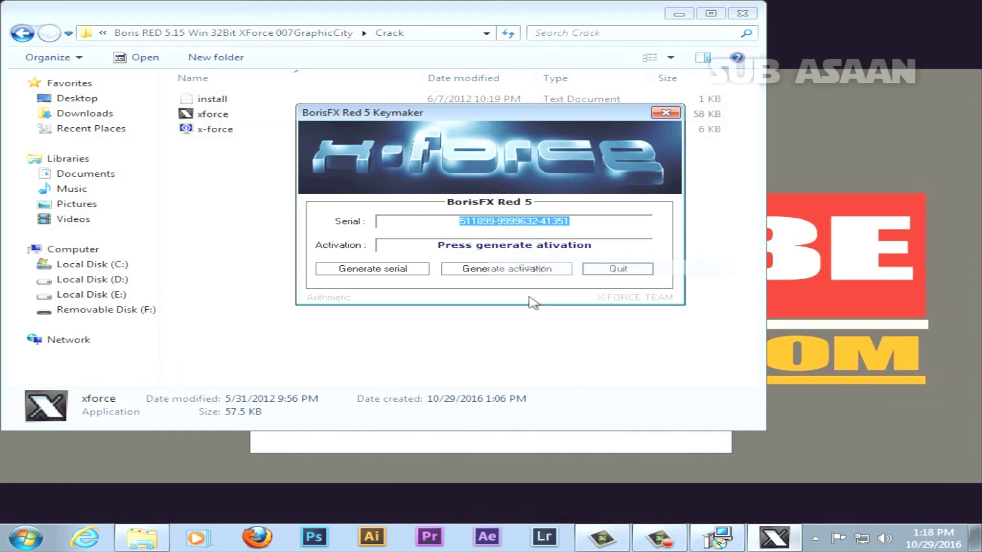
left_click(611, 270)
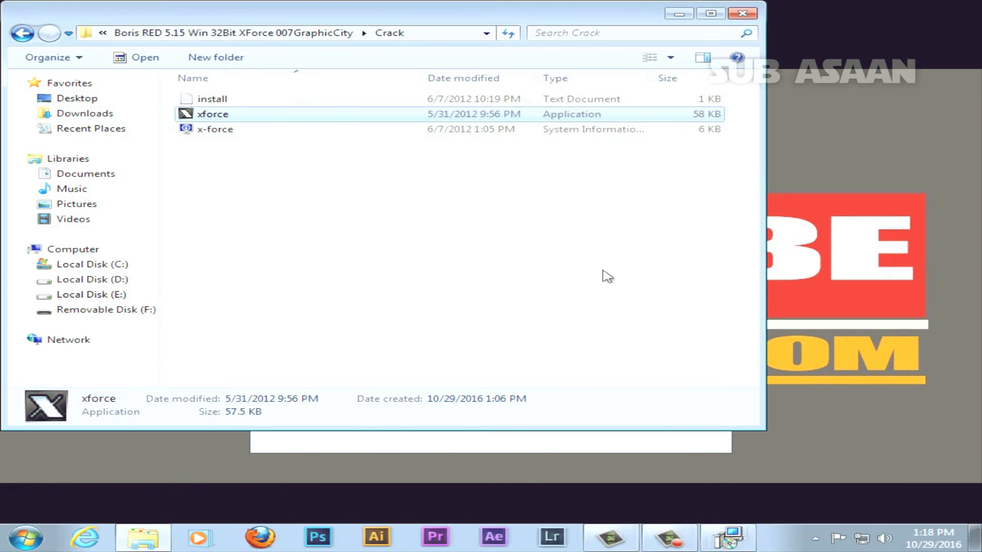
Step: Return to the installer, paste the serial number, fill in the email address and continue
left_click(660, 540)
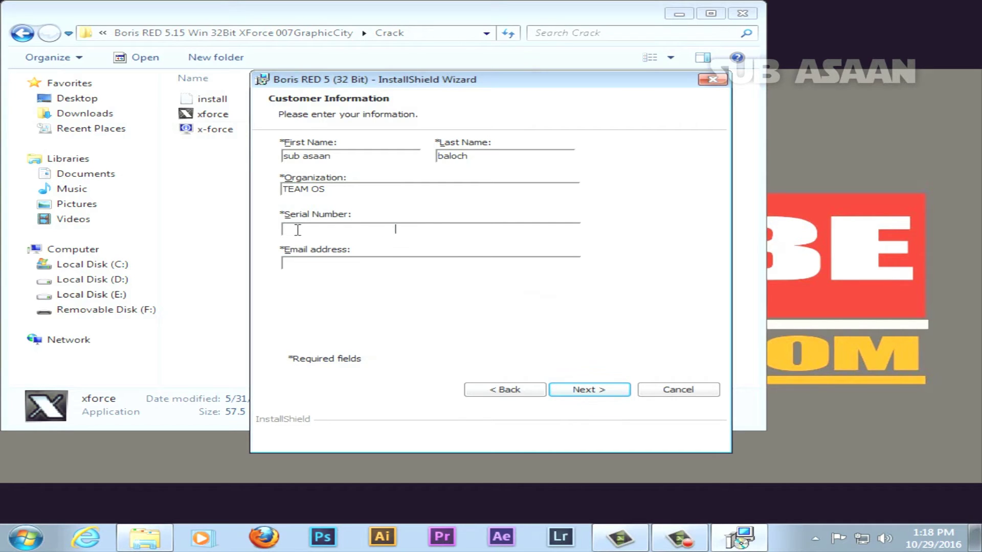
key("ctrl+v")
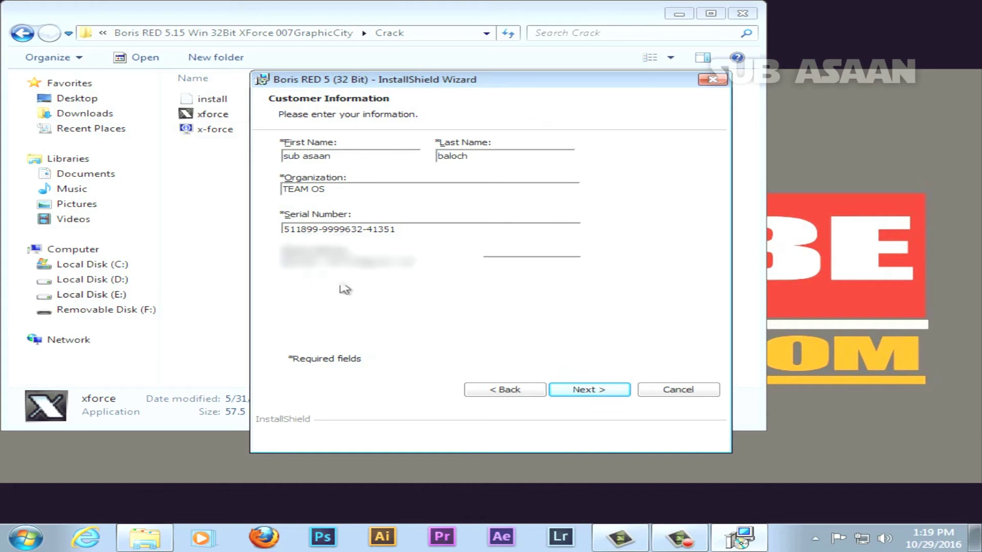
left_click(592, 390)
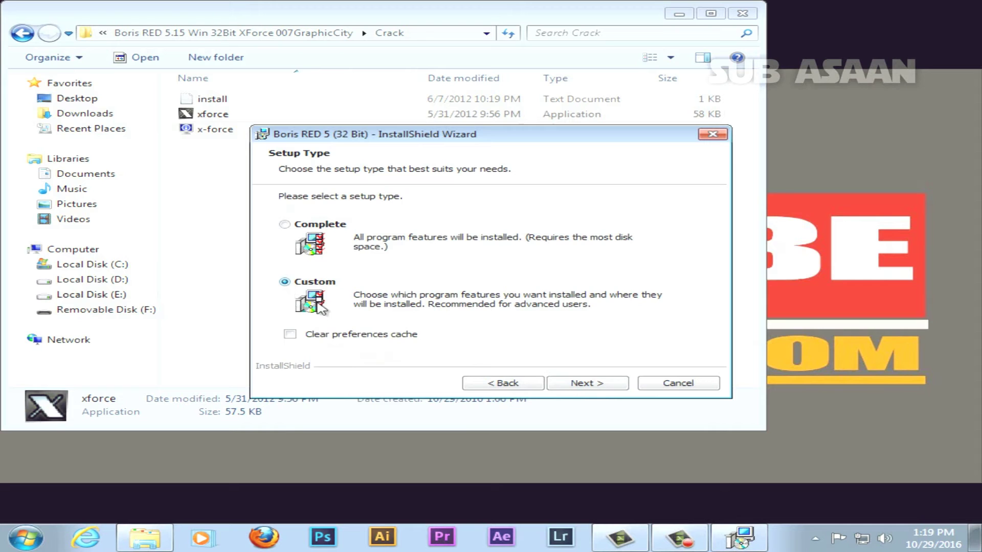
Step: Install Boris RED 5 (32 Bit) with the Custom setup type and finish the wizard
left_click(583, 383)
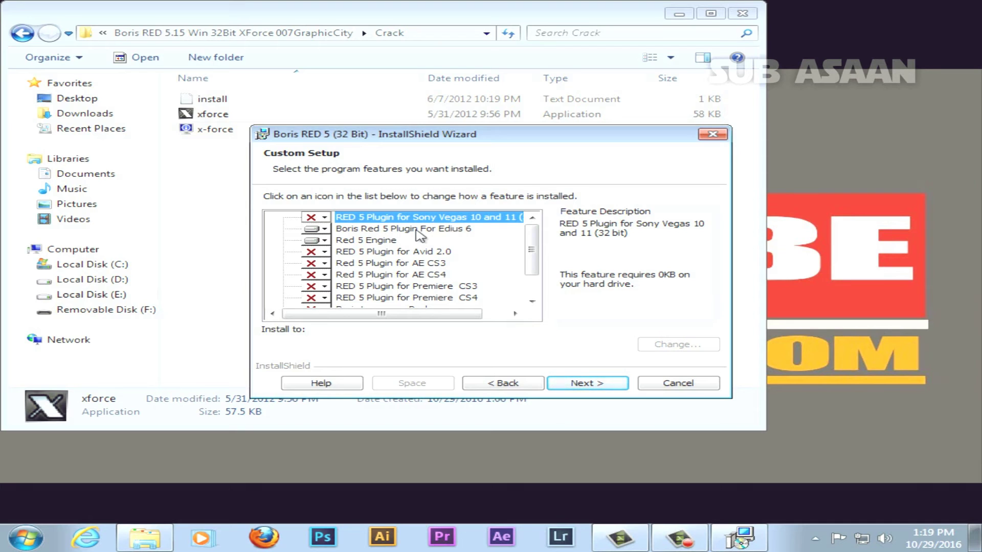
left_click(582, 386)
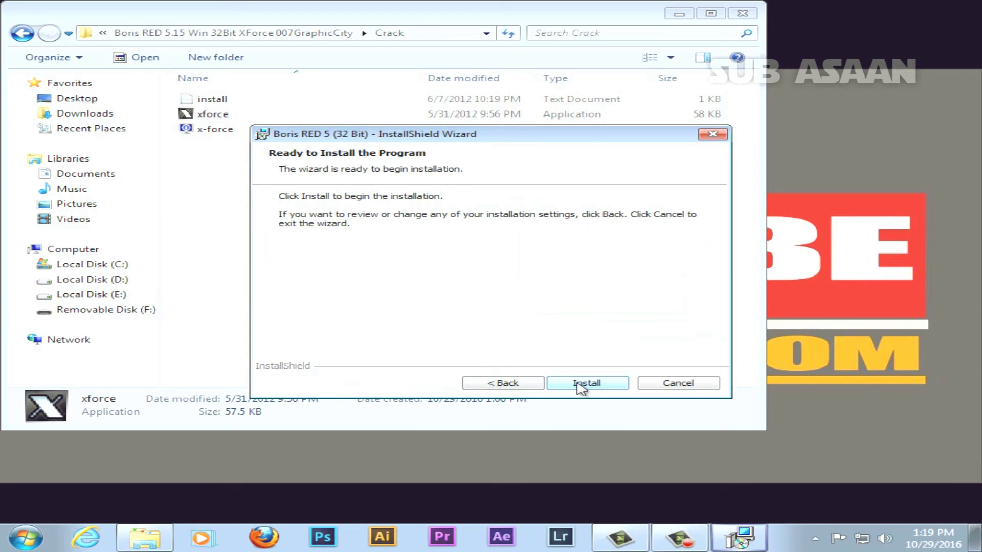
left_click(583, 385)
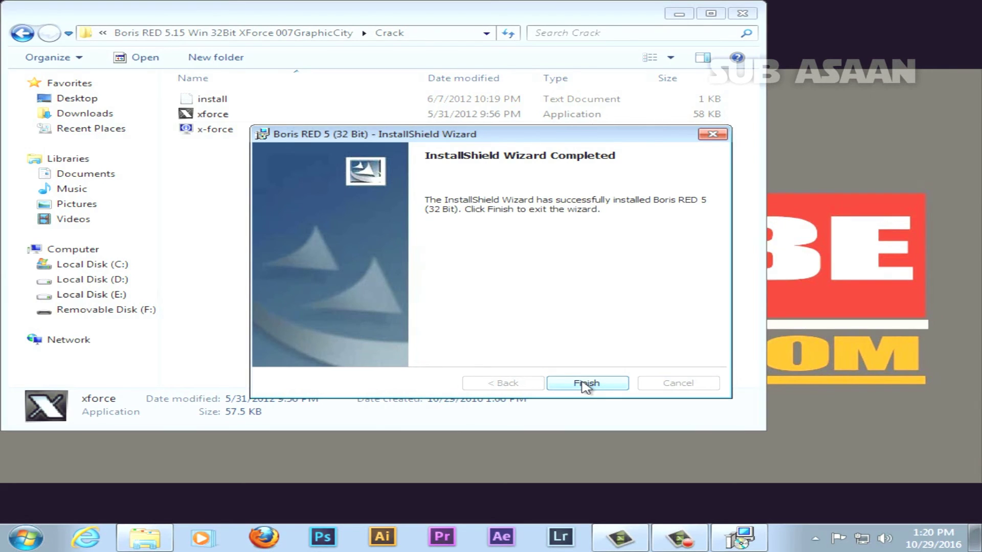
left_click(586, 384)
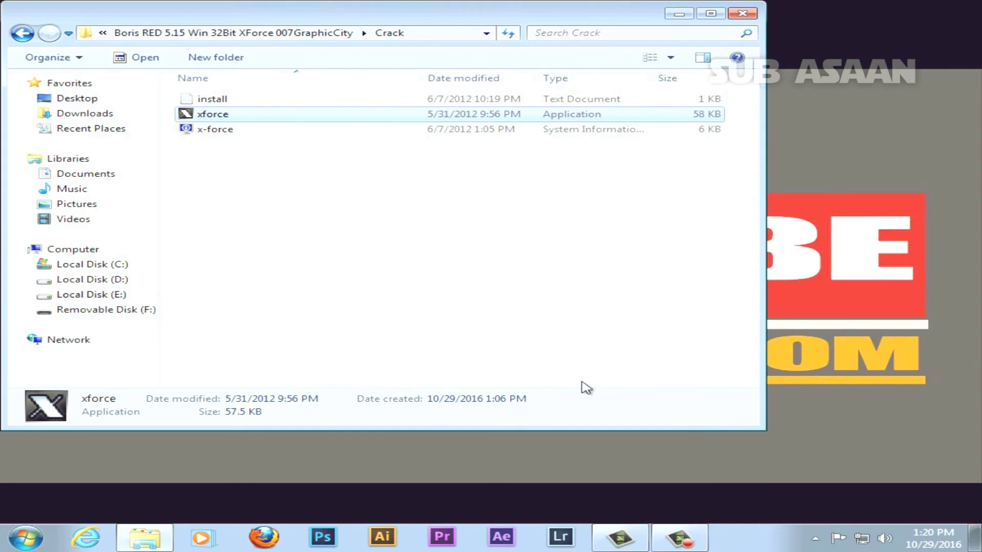
Step: Switch to EDIUS and import the portrait photo from My Pictures into the root bin
left_click(25, 538)
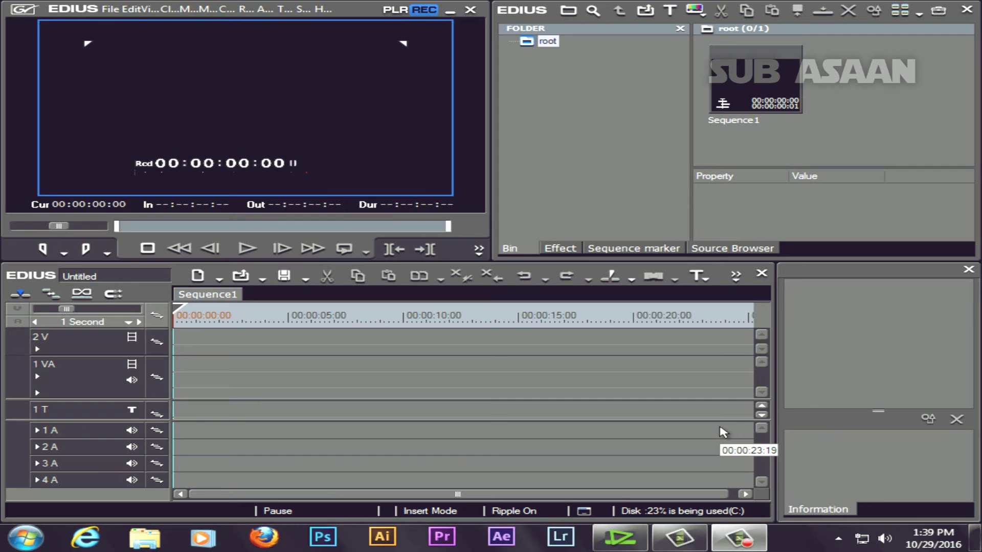
left_click(507, 248)
double_click(737, 144)
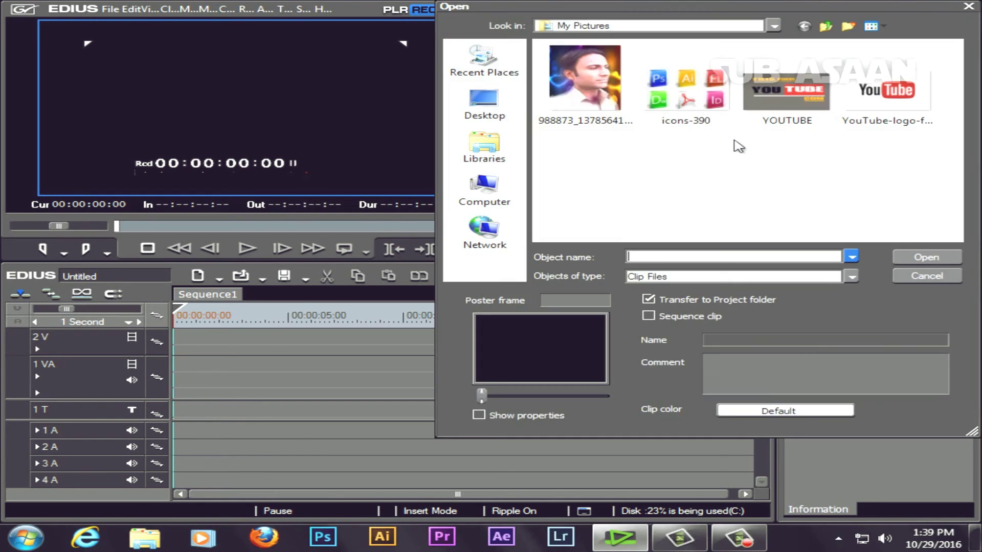
left_click(598, 91)
left_click(911, 258)
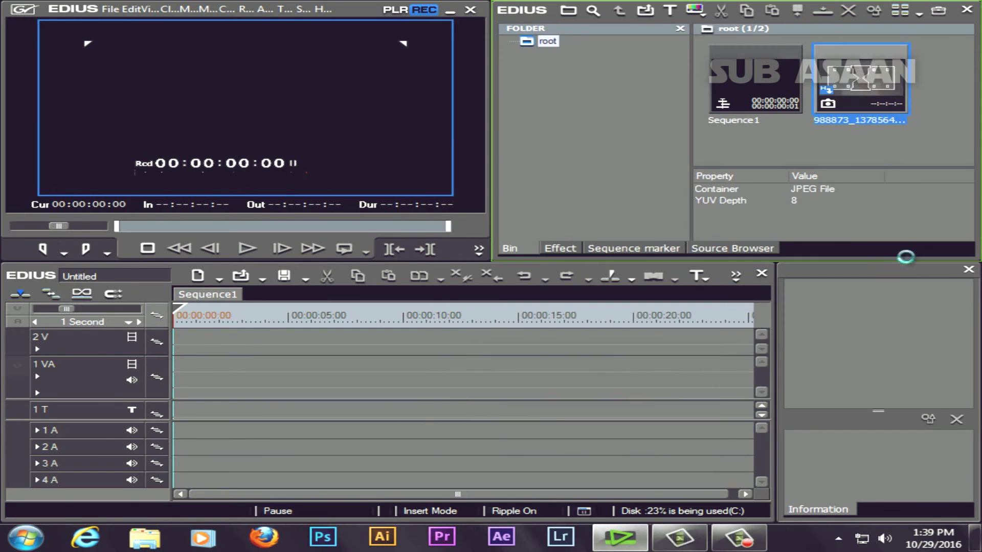
Step: Import the YouTube-logo-full_color image from My Pictures into the root bin
double_click(765, 149)
left_click(878, 111)
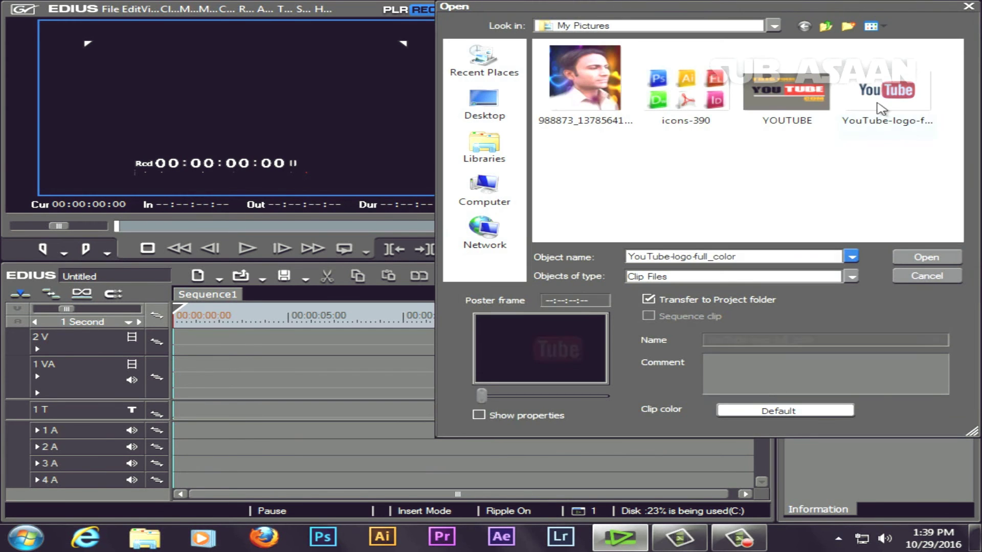
left_click(913, 259)
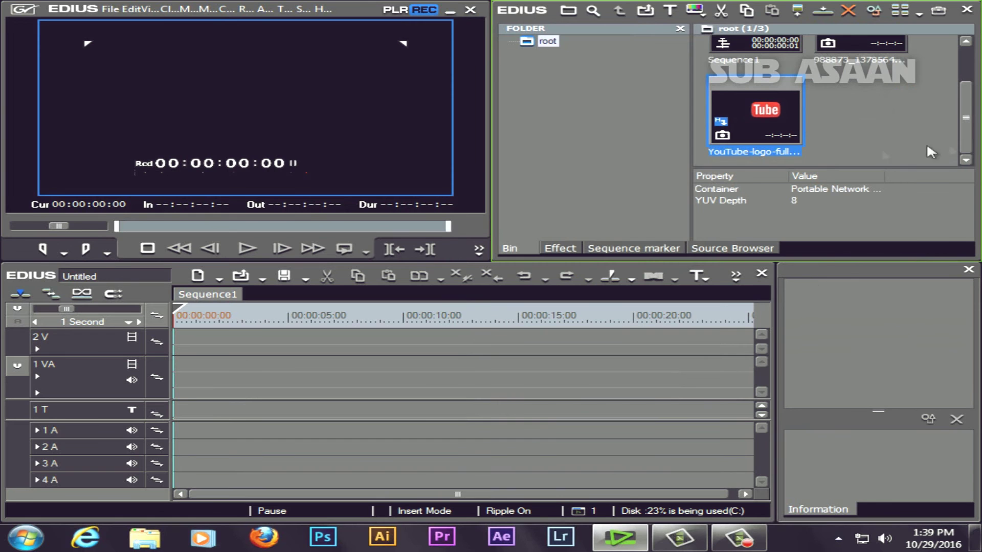
Step: Place the portrait photo at the start of the 2 V track and the YouTube logo directly after it
left_click_drag(969, 148, 960, 123)
left_click_drag(861, 67, 184, 353)
left_click_drag(755, 148, 307, 353)
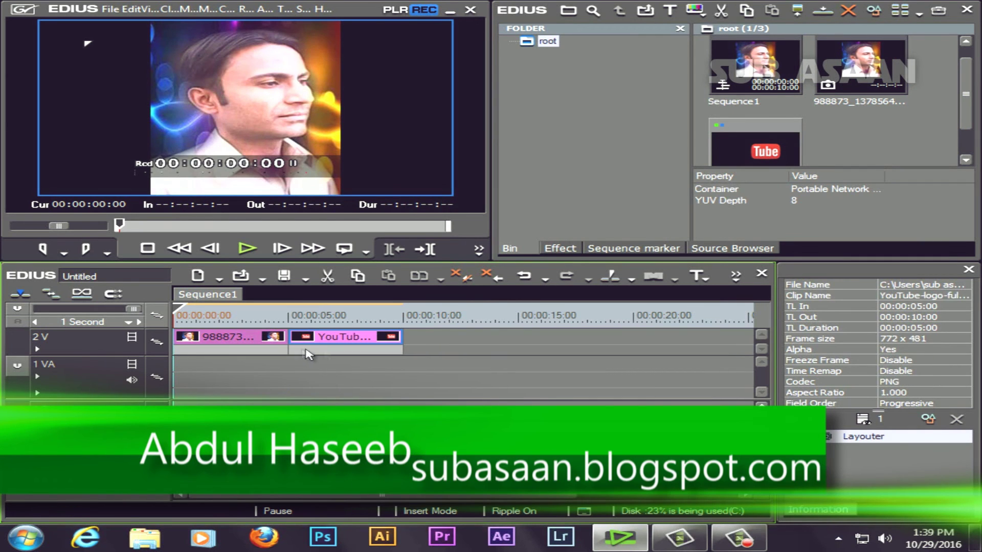
Step: Apply the Boris RED 5 FL video filter to the YouTube logo clip and open the filter's settings
left_click(556, 248)
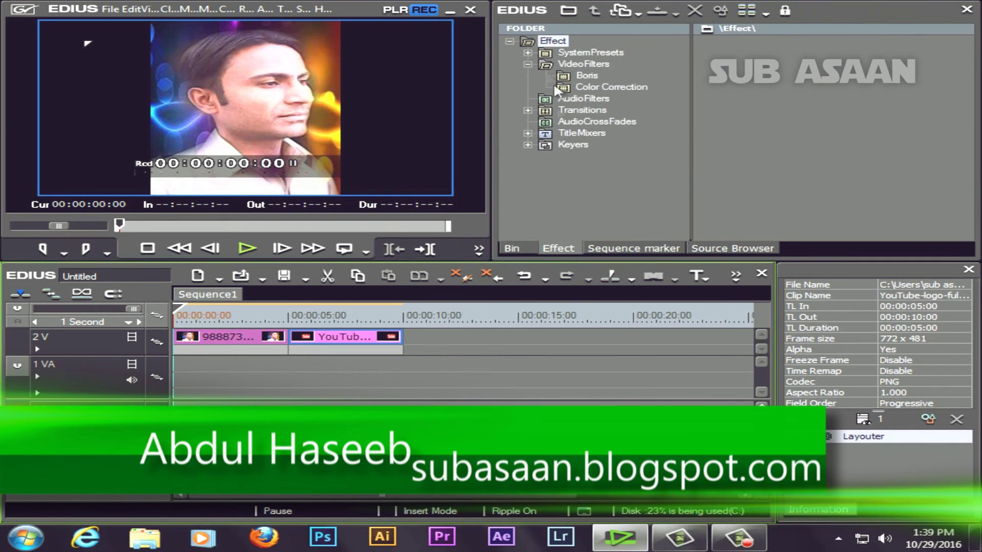
left_click(527, 64)
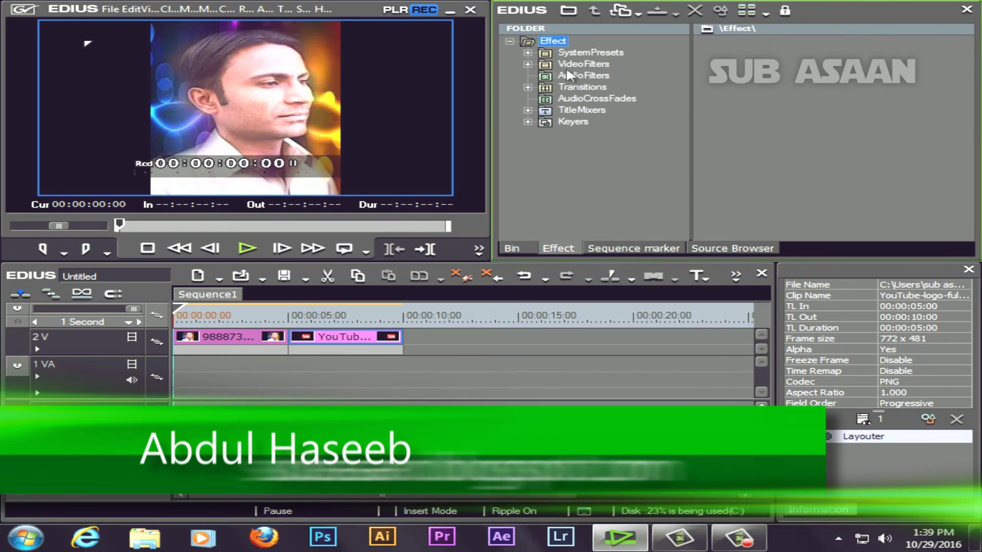
left_click(528, 65)
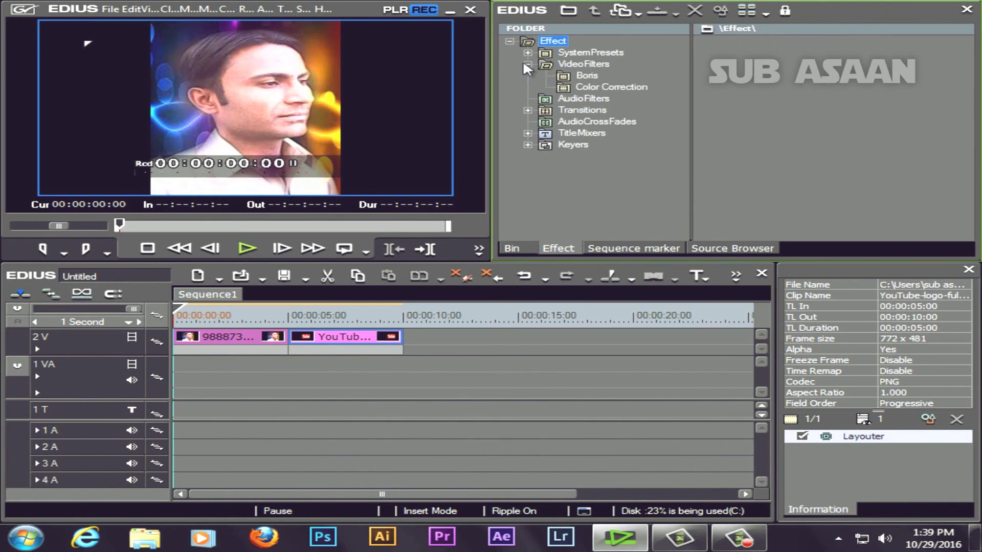
left_click(586, 76)
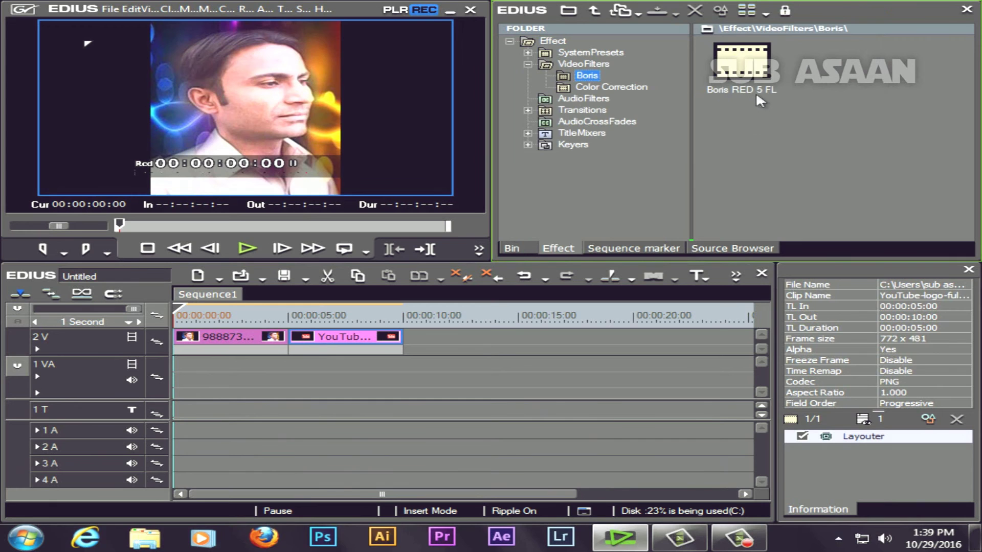
left_click_drag(739, 69, 298, 347)
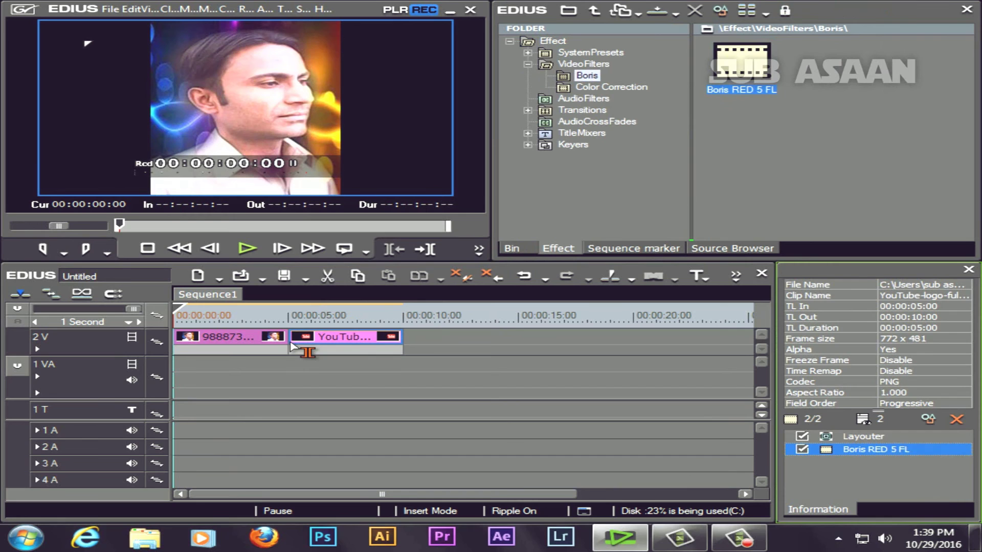
double_click(867, 449)
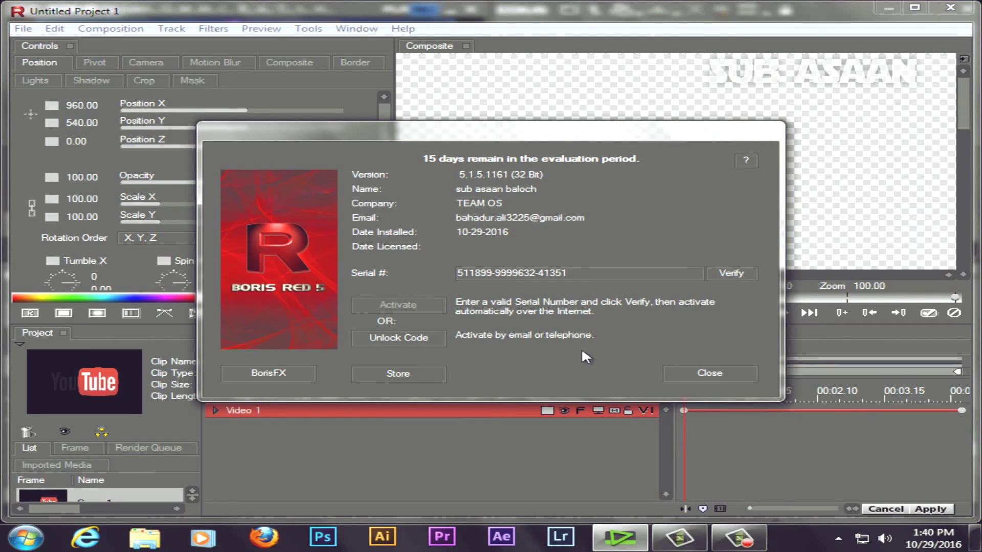
Step: Switch to Windows Explorer, browse Local Disk (E:) to the Boris RED Crack folder and run xforce
left_click(163, 540)
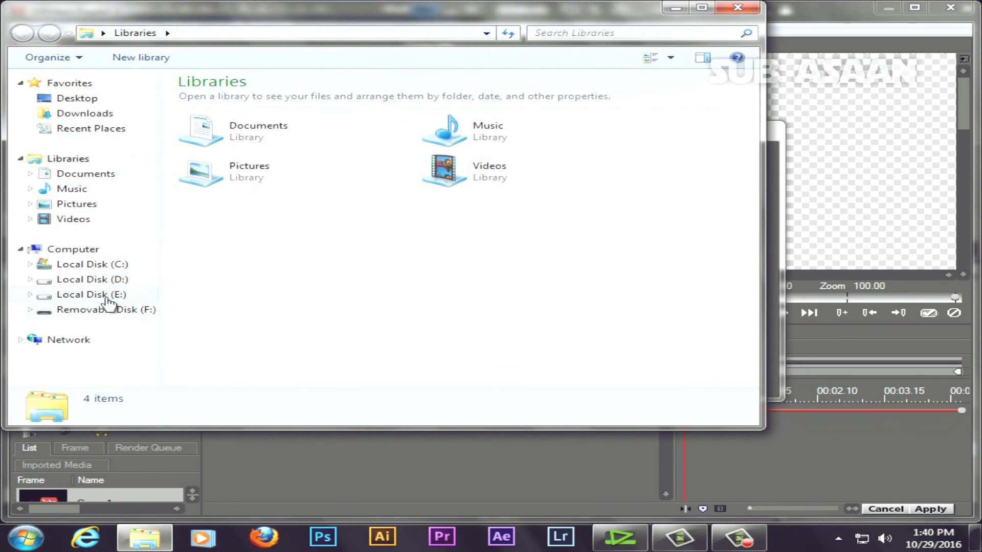
left_click(97, 282)
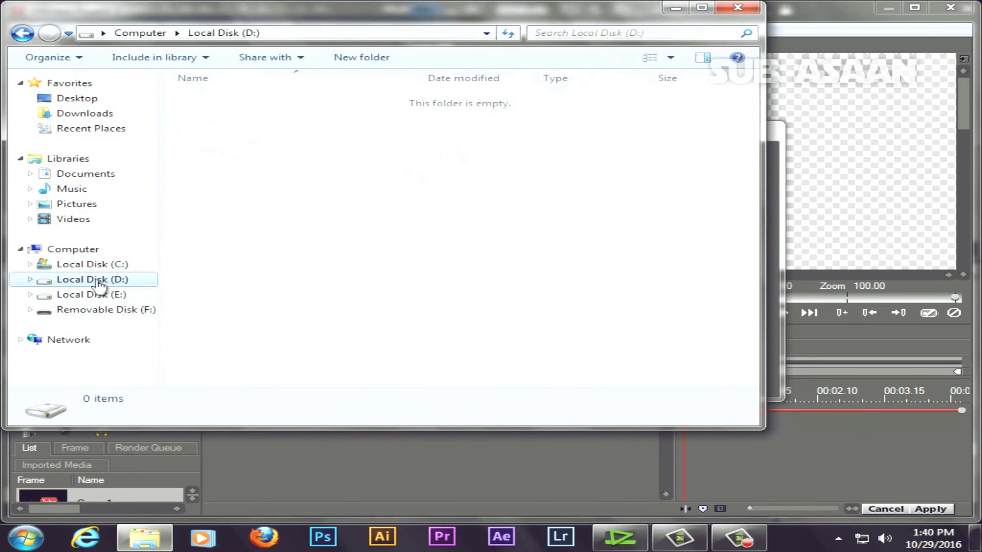
left_click(115, 296)
double_click(218, 100)
double_click(235, 101)
double_click(218, 99)
double_click(214, 116)
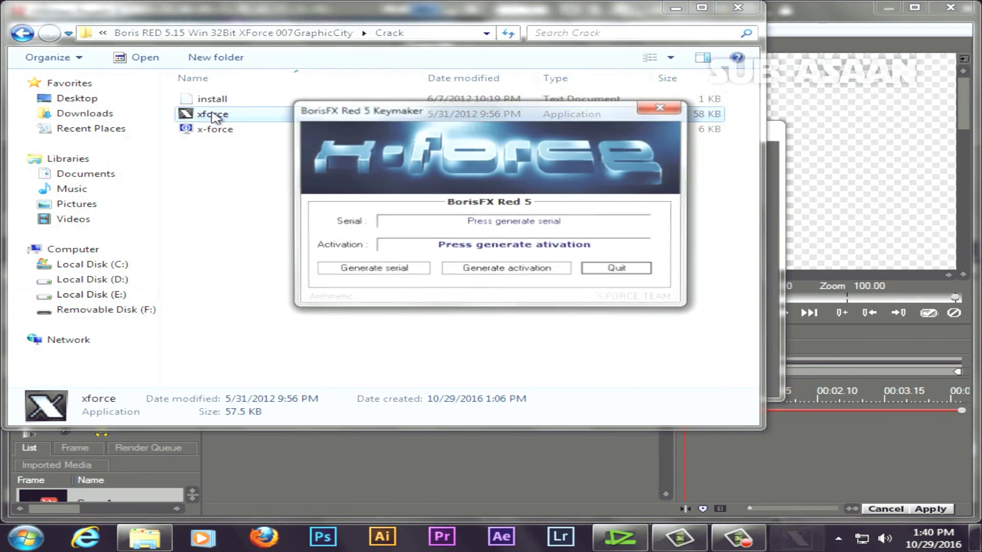
Step: Generate a serial and an activation code in the keymaker, copy the activation code, and close the keymaker and Explorer
left_click(372, 268)
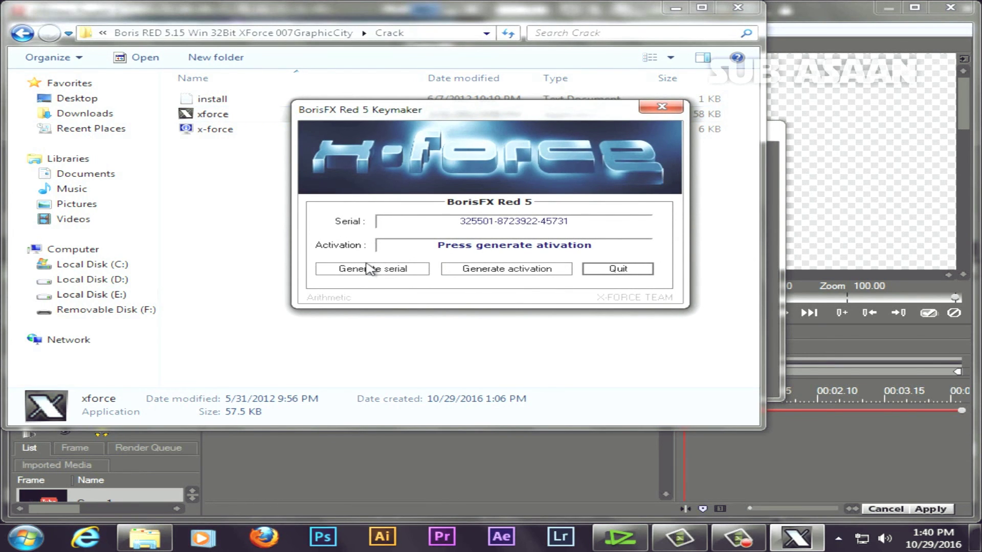
left_click(495, 272)
left_click_drag(392, 246, 674, 244)
key("ctrl+c")
right_click(605, 250)
left_click(659, 294)
left_click(637, 274)
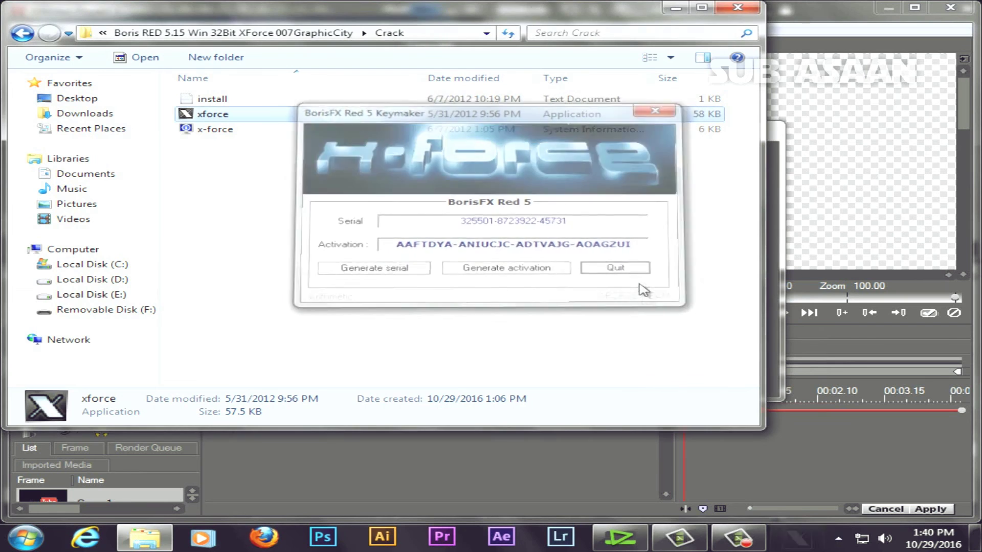
left_click(736, 9)
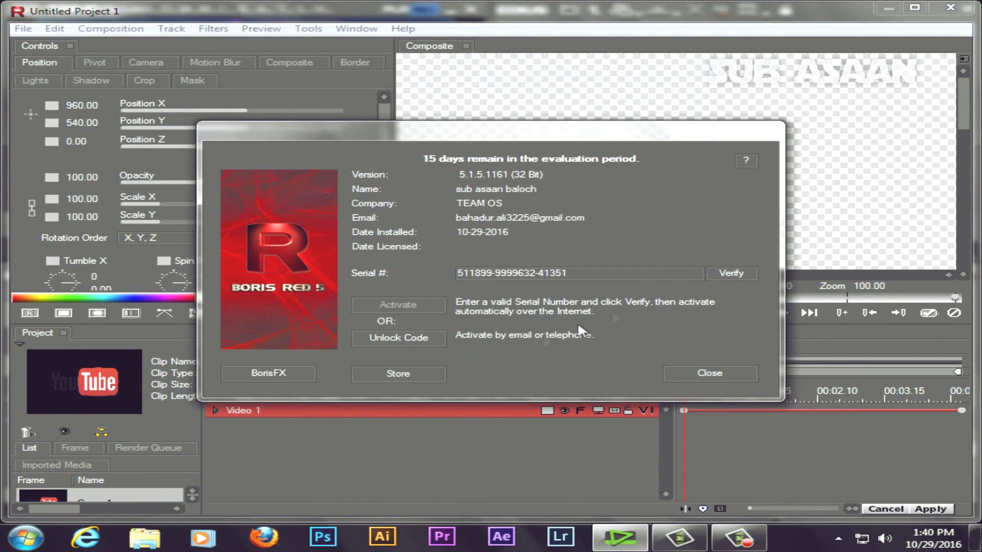
Step: Paste the copied unlock code into the Boris RED 5 registration dialog and activate the program
left_click(399, 343)
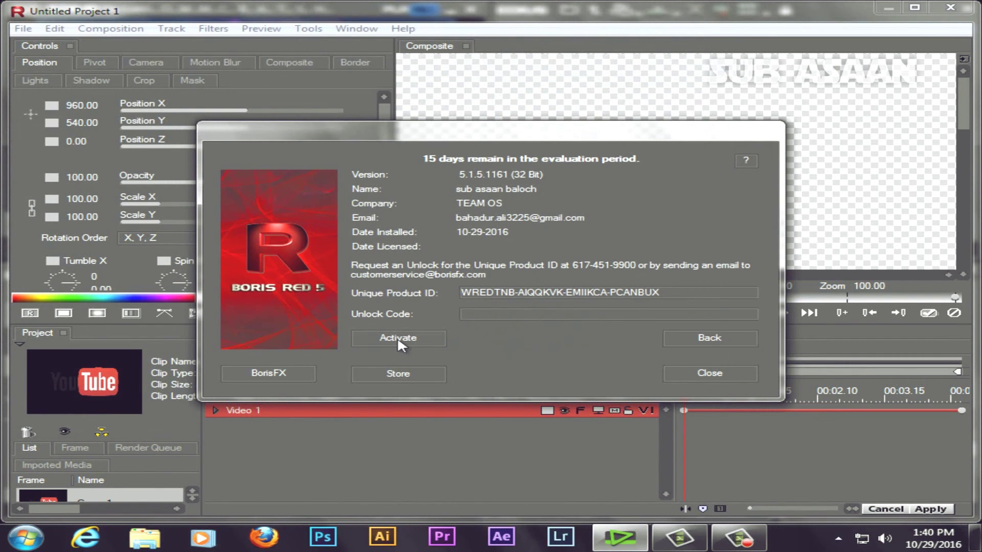
left_click(492, 310)
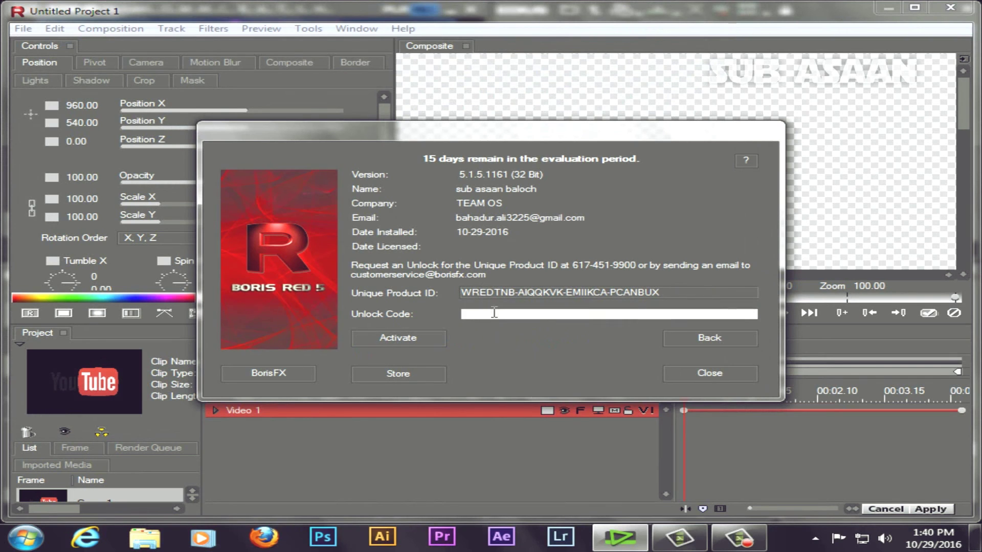
right_click(492, 311)
left_click(539, 374)
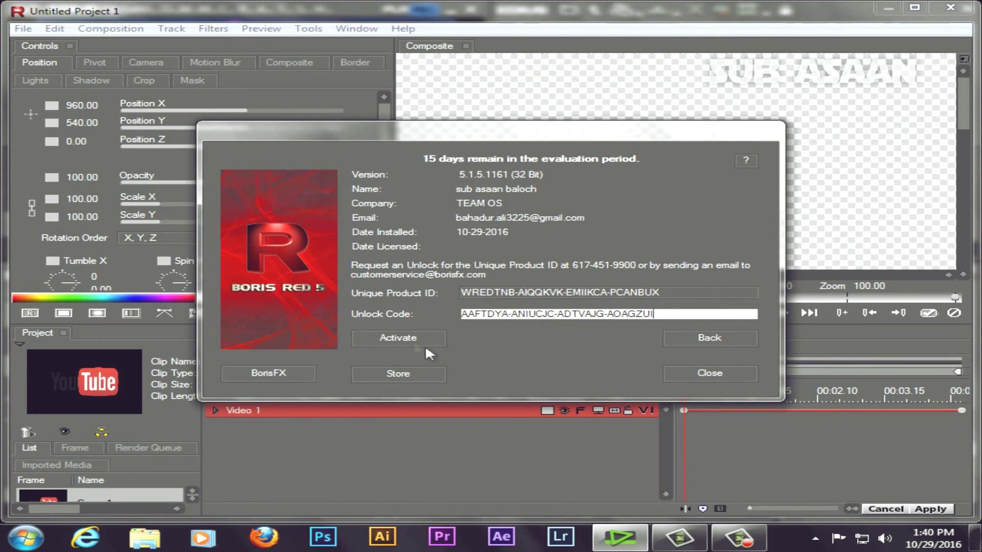
left_click(398, 336)
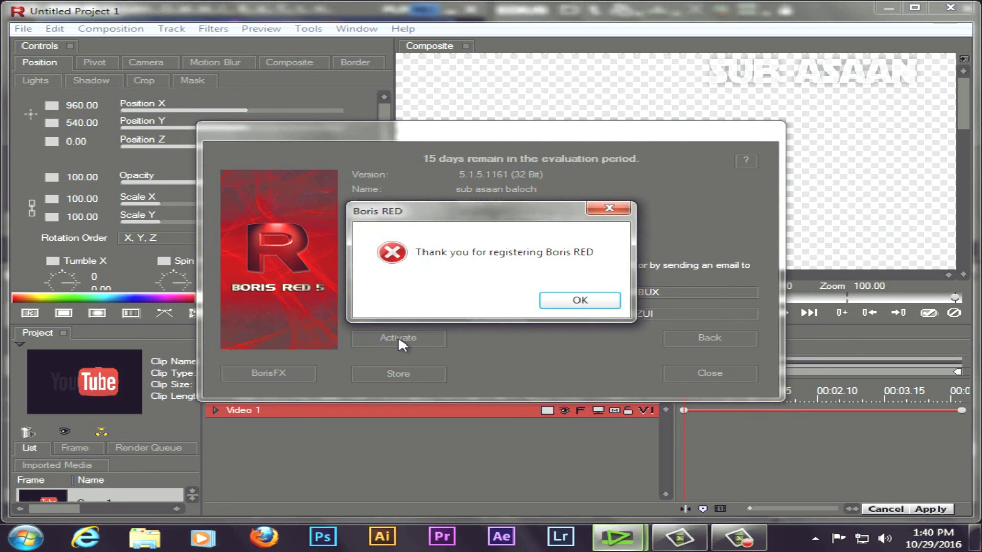
left_click(581, 301)
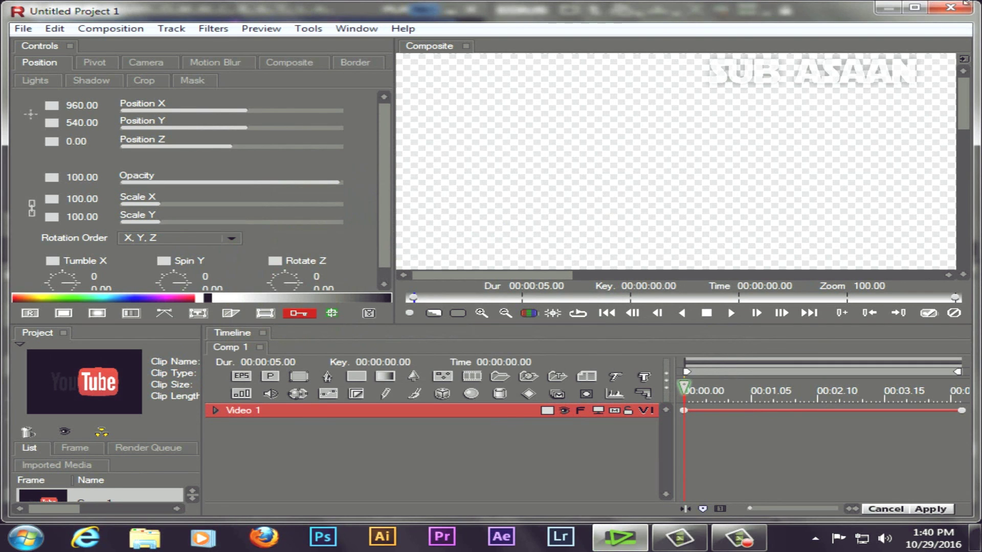
Step: Close Boris RED without saving the effect settings, and reopen the Boris RED 5 FL filter from the logo clip
left_click(950, 7)
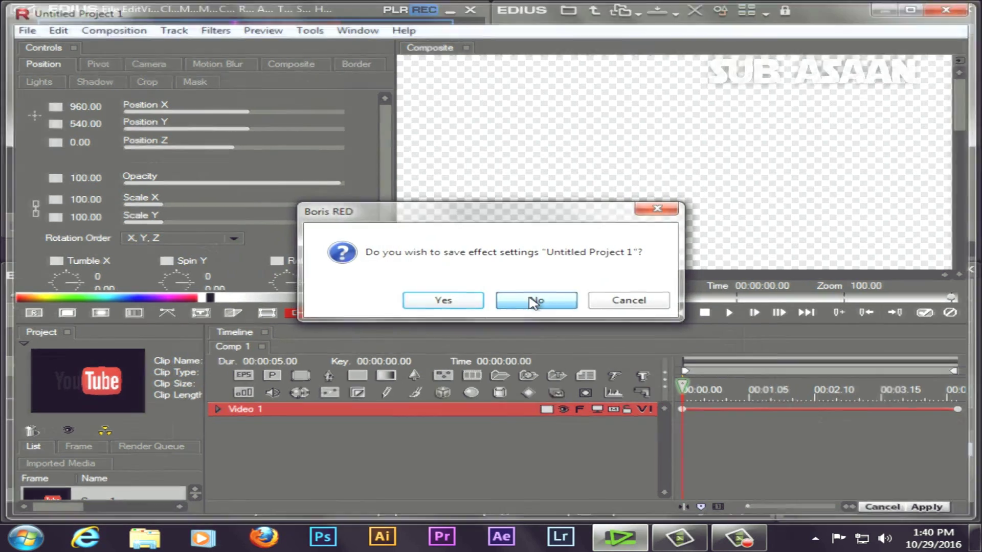
left_click(537, 300)
double_click(860, 449)
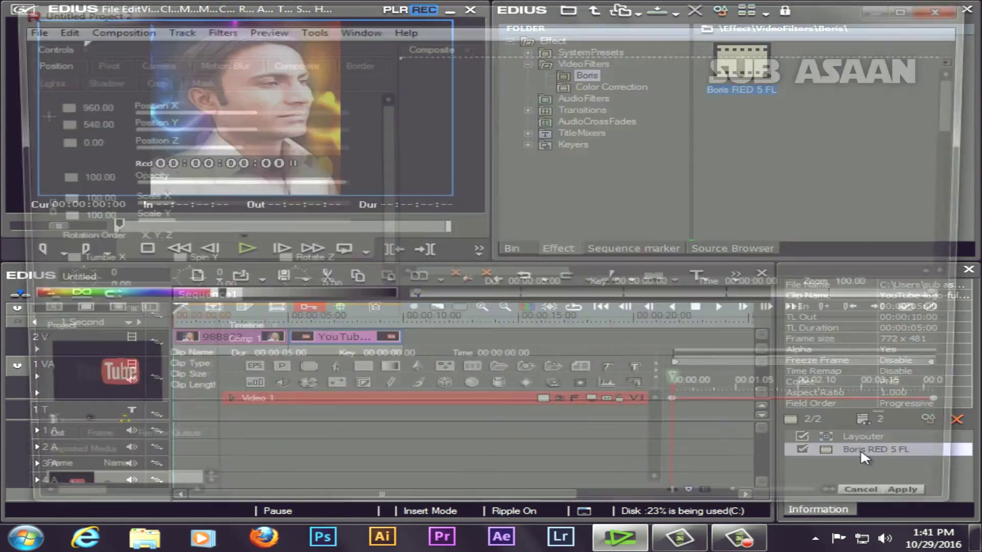